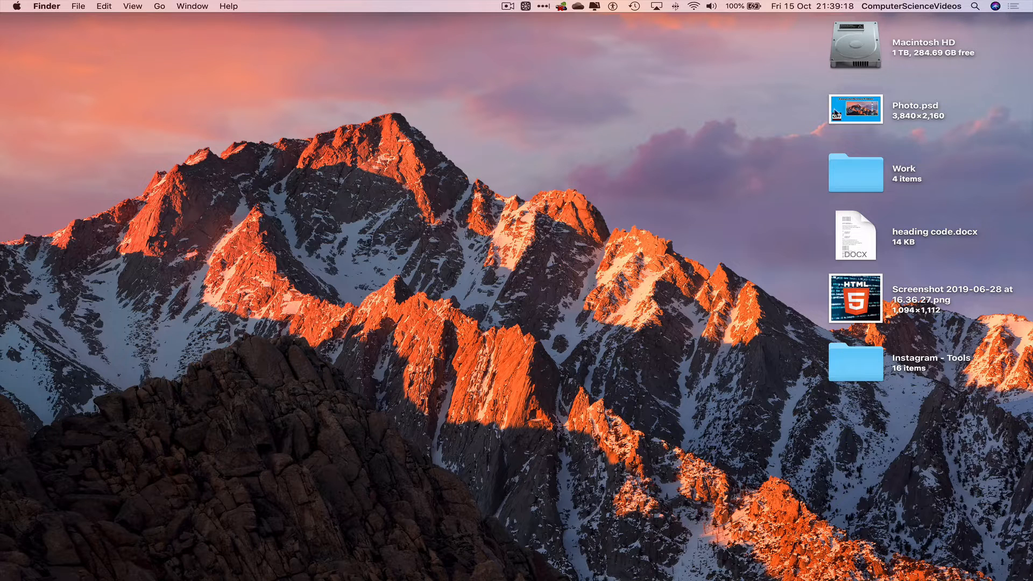
Open Photo.psd from the desktop in Adobe Photoshop.
left_click(850, 107)
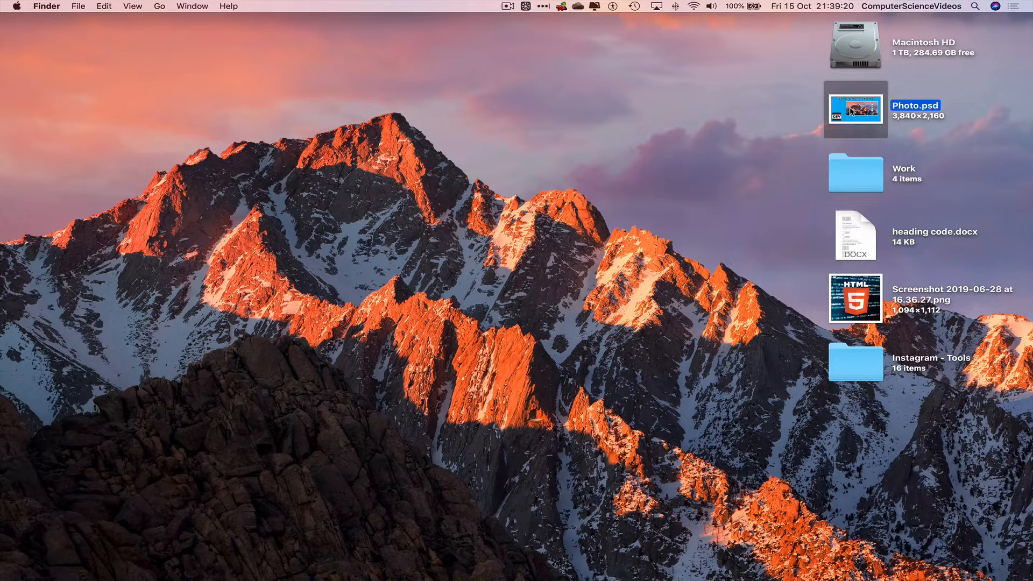
double_click(852, 110)
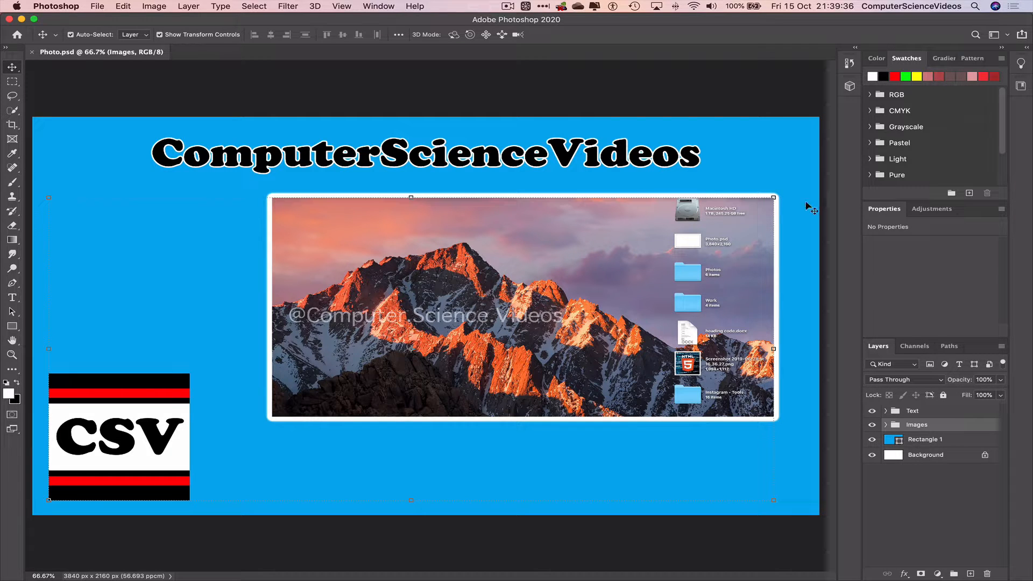
Move the mountain image toward the canvas centre below the title and scale it down to about 2269 × 1101 px.
left_click_drag(655, 235, 561, 247)
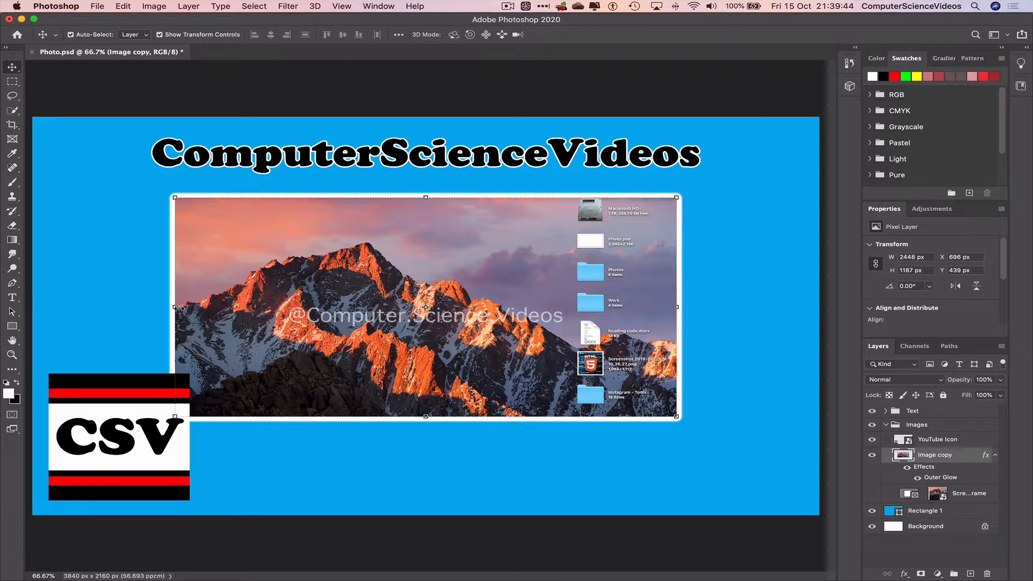
left_click_drag(175, 307, 201, 309)
left_click_drag(677, 312, 664, 313)
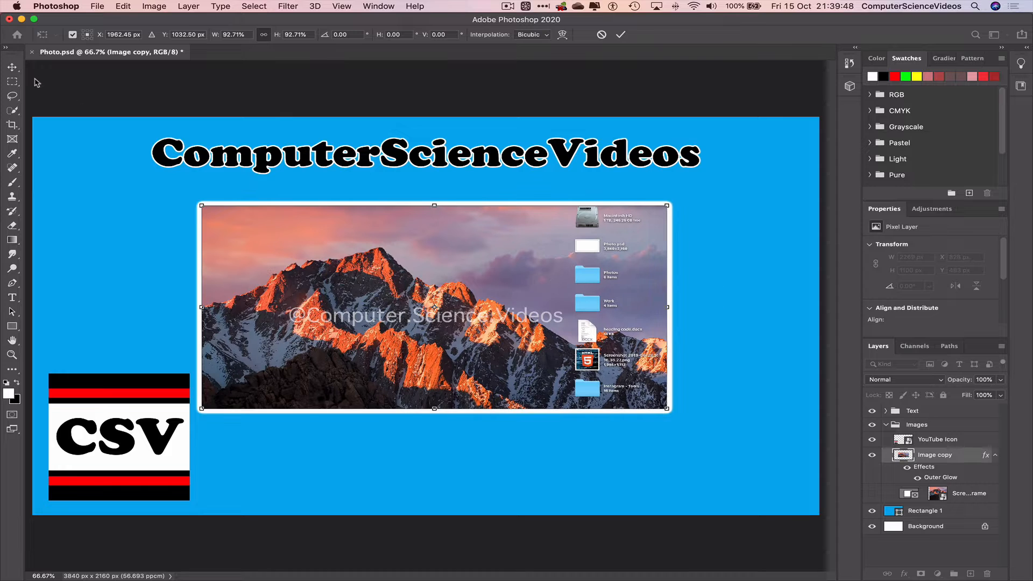
key("Return")
mouse_move(451, 238)
left_mouse_down()
mouse_move(462, 240)
mouse_move(439, 242)
left_mouse_up()
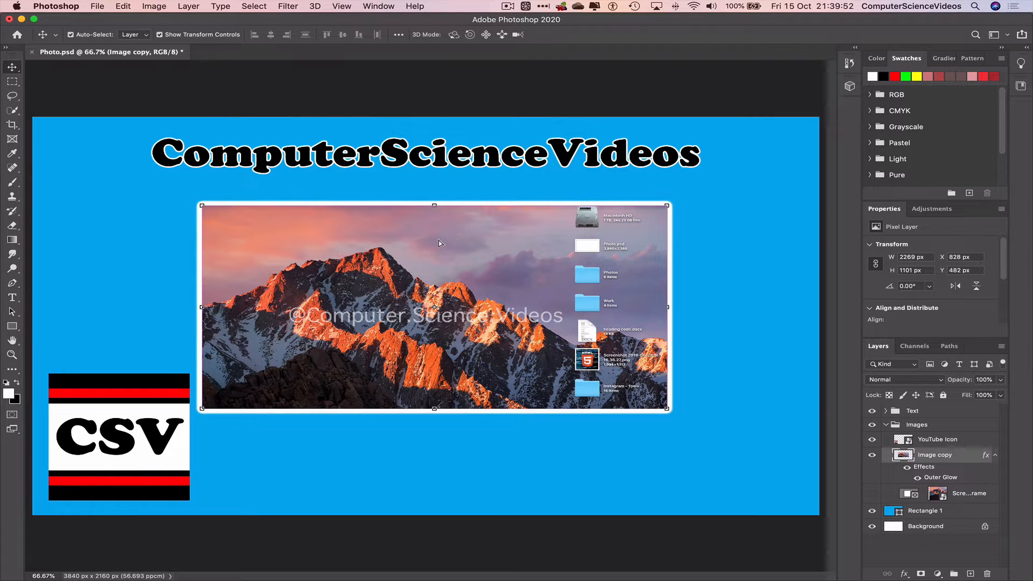
left_click(447, 88)
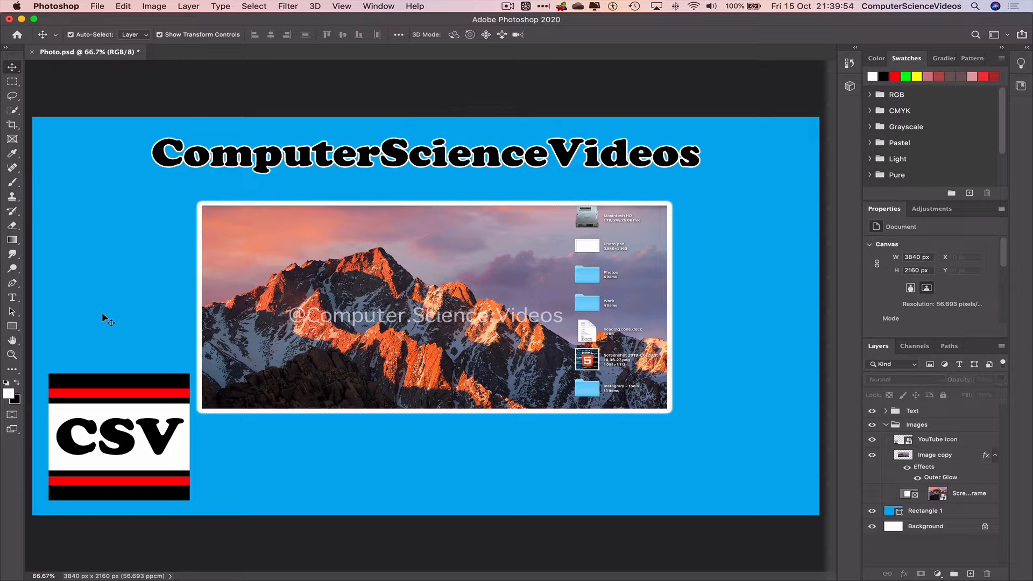
Draw a white rectangle about 398 × 257 px, move it over the title's start, and place its layer beneath the title in the Text group.
left_click(12, 327)
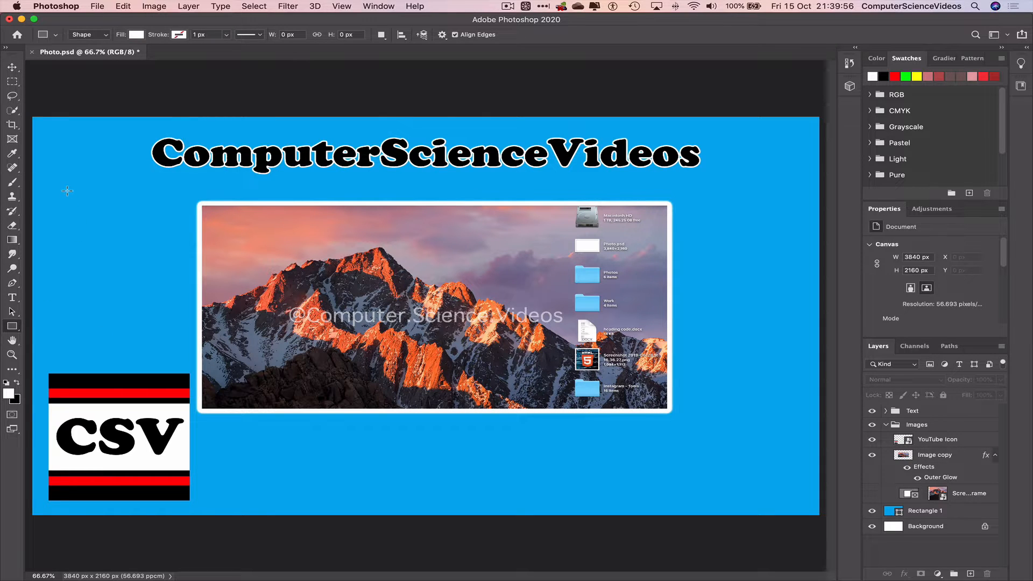
left_click_drag(68, 191, 149, 238)
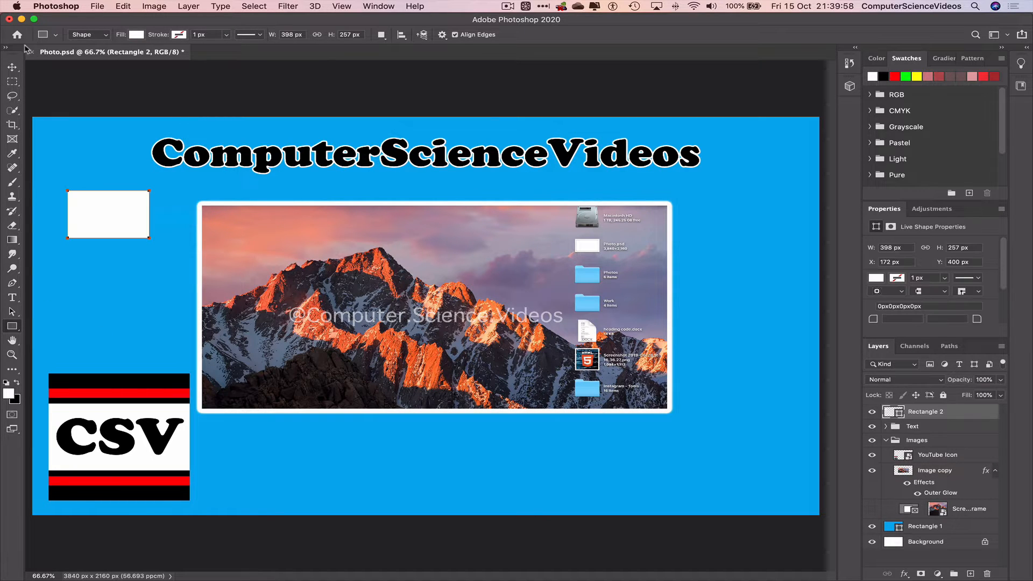
left_click(12, 67)
left_click_drag(119, 208, 140, 146)
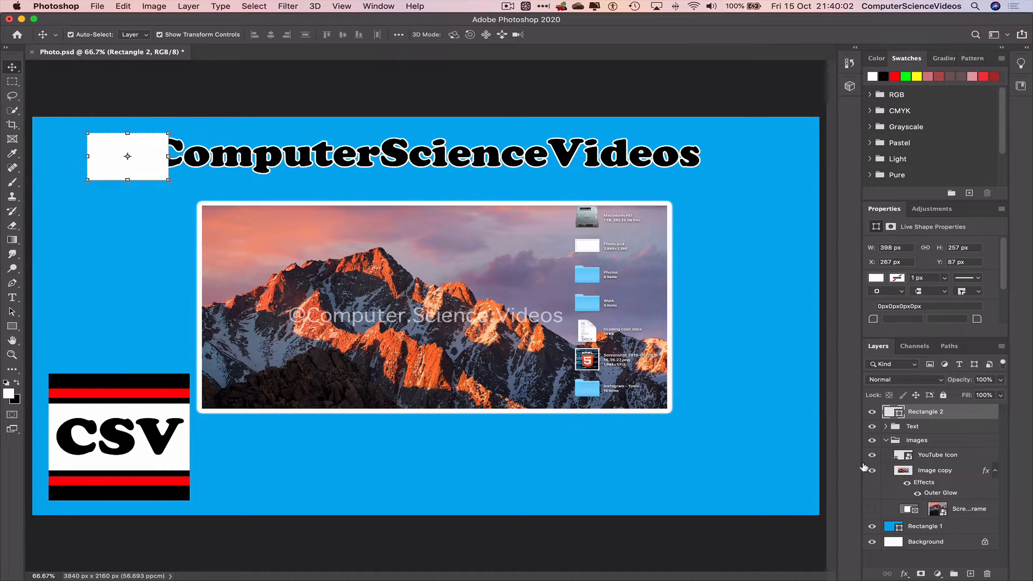
left_click(886, 426)
left_click_drag(929, 416, 922, 481)
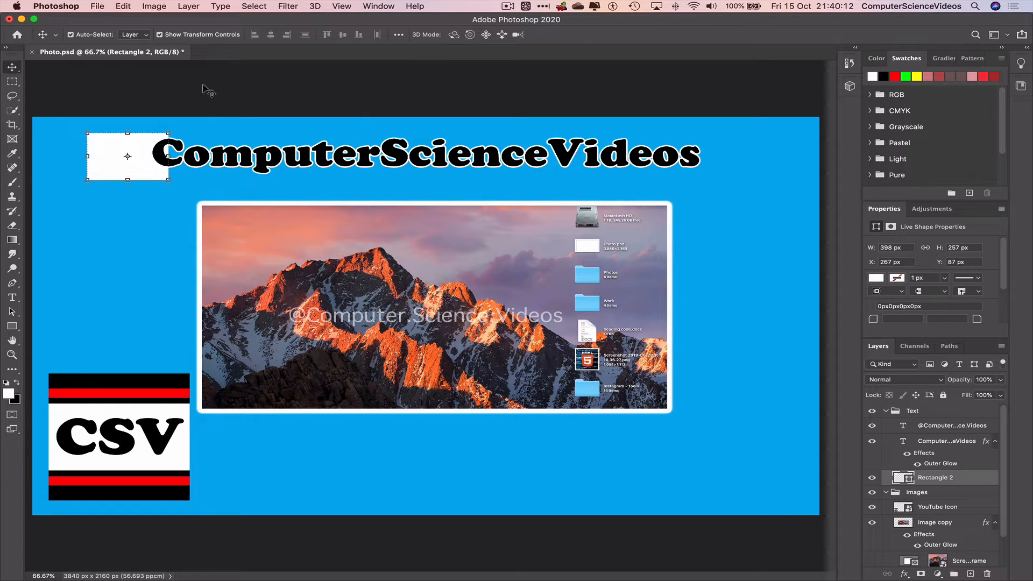
Stretch the white rectangle into a banner behind the title, spanning the full 3840 px canvas width and about 300 px high.
left_click(203, 89)
left_click(149, 156)
left_click_drag(172, 157, 727, 156)
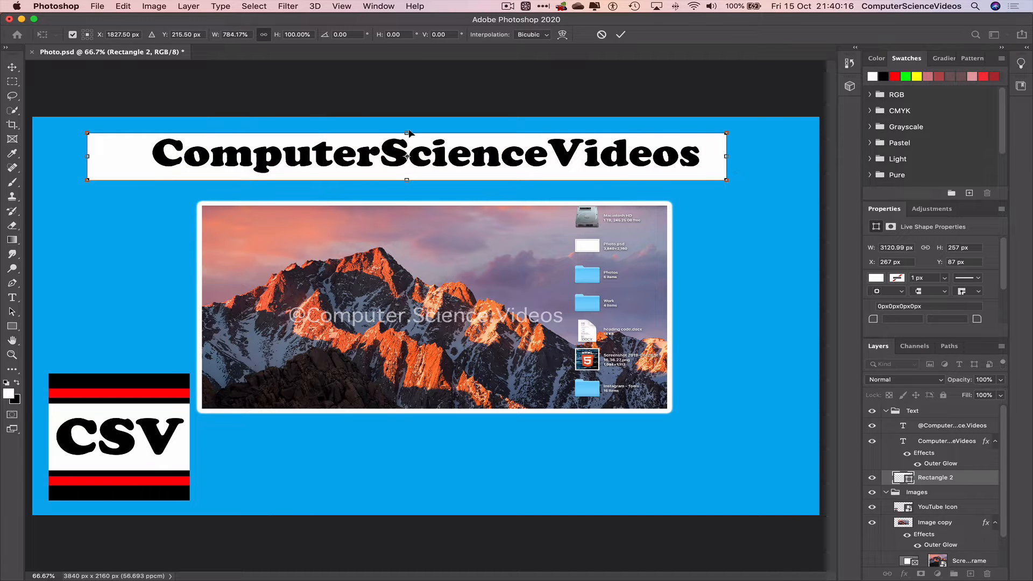
left_click_drag(406, 132, 407, 128)
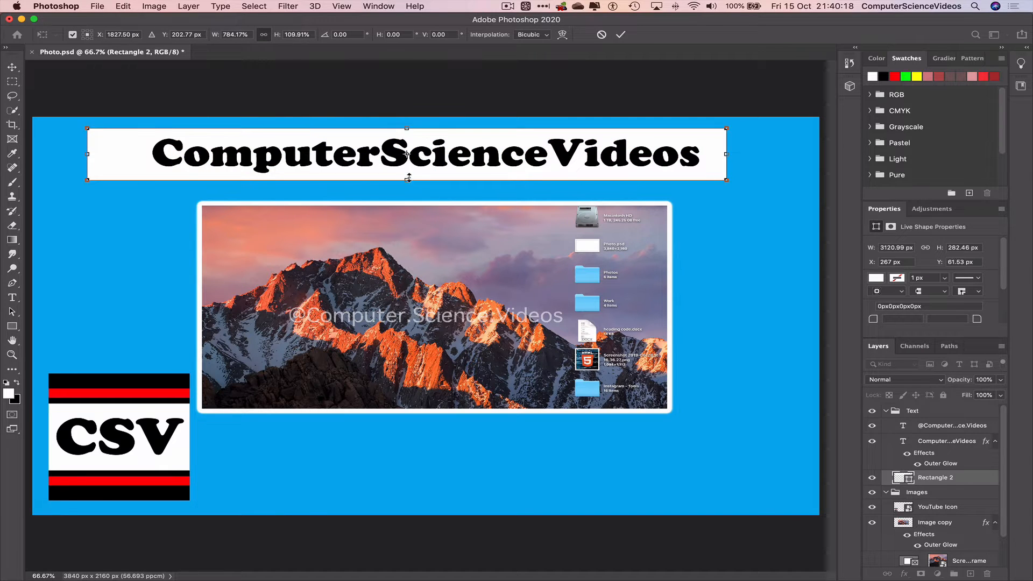
left_click_drag(408, 181, 409, 184)
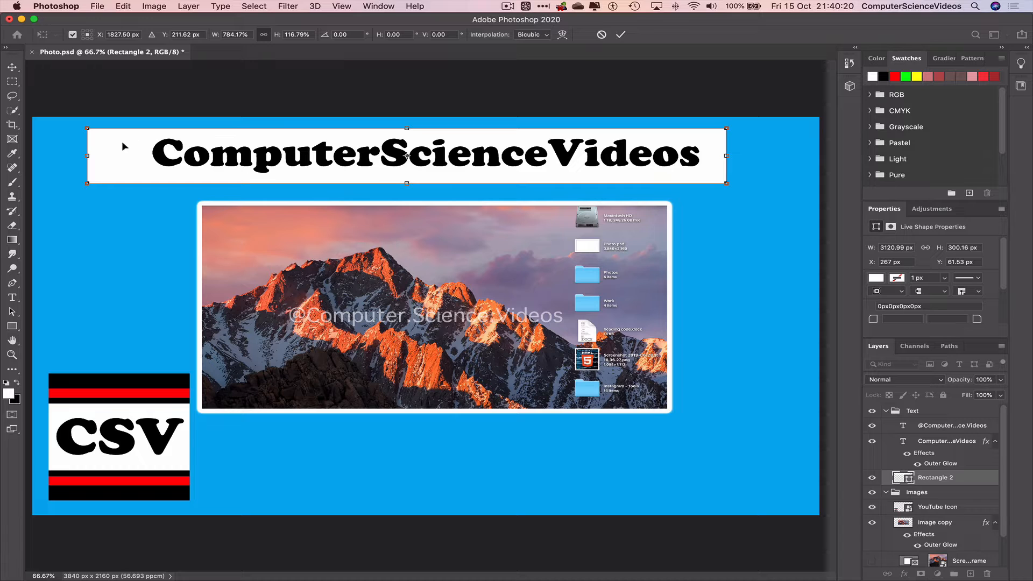
left_click_drag(122, 141, 35, 162)
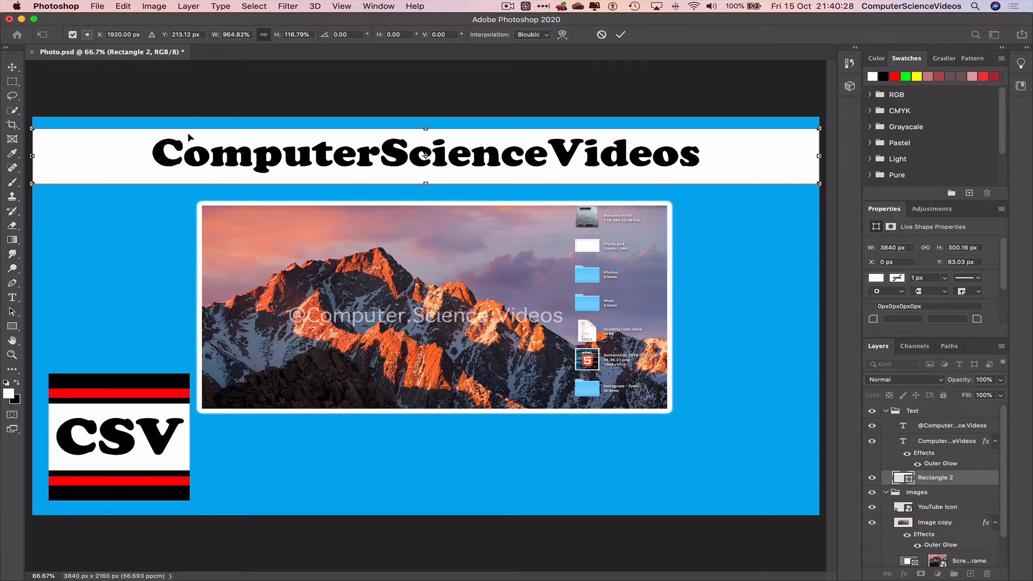
left_click(13, 69)
left_click(106, 80)
left_click(90, 144)
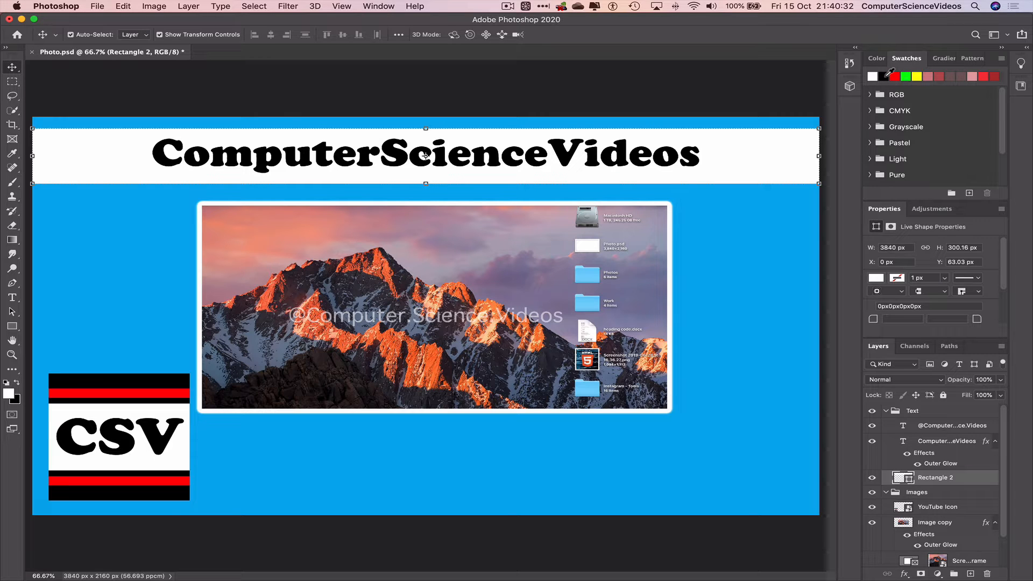
Try a yellow and a dark brown fill on the title banner, and undo the colour changes.
left_click(915, 76)
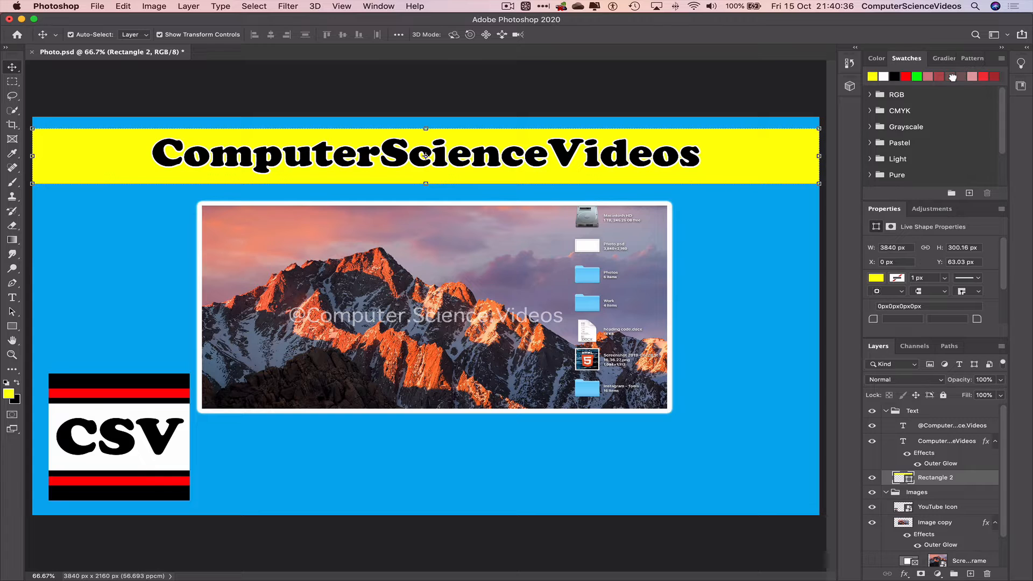
left_click(952, 76)
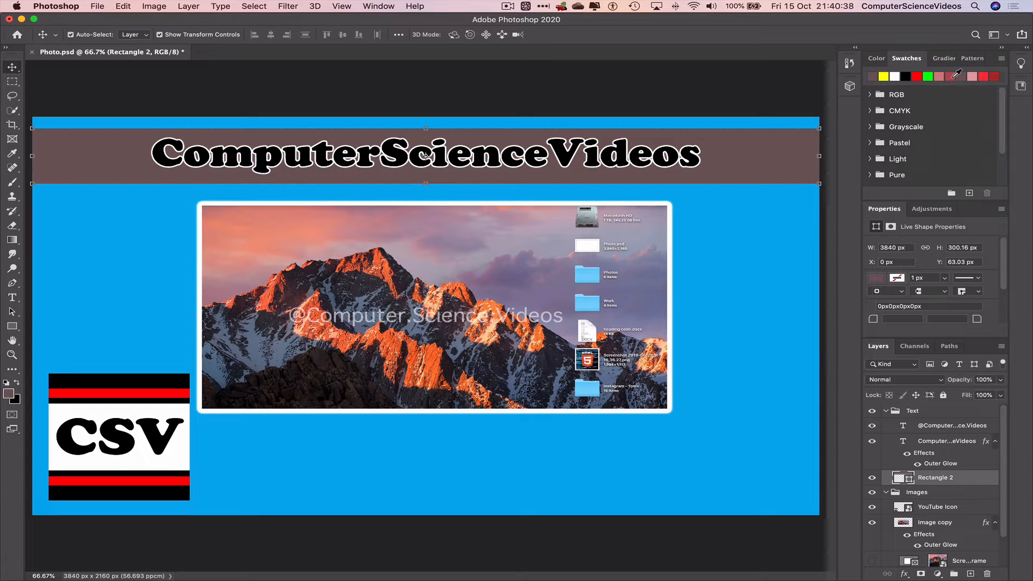
key("super+z")
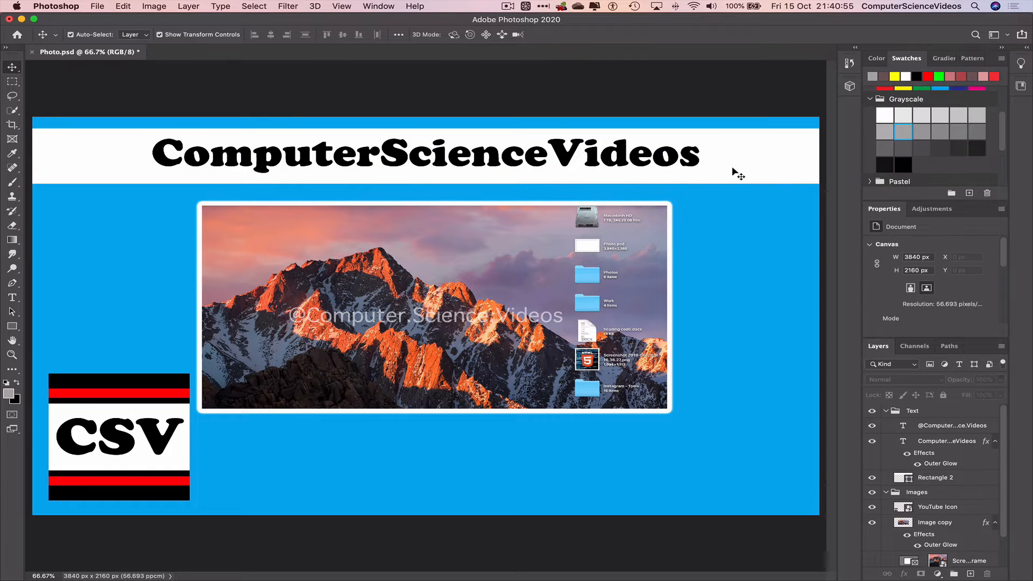
Try a medium gray and a 70% Gray fill from the Grayscale swatches on the title banner.
left_click(732, 166)
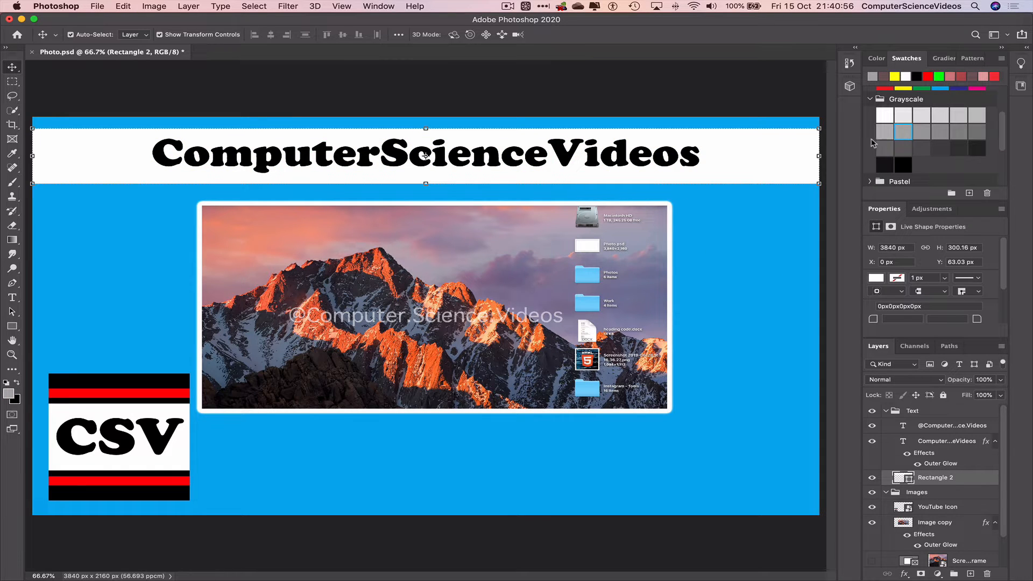
left_click(922, 132)
left_click(918, 136)
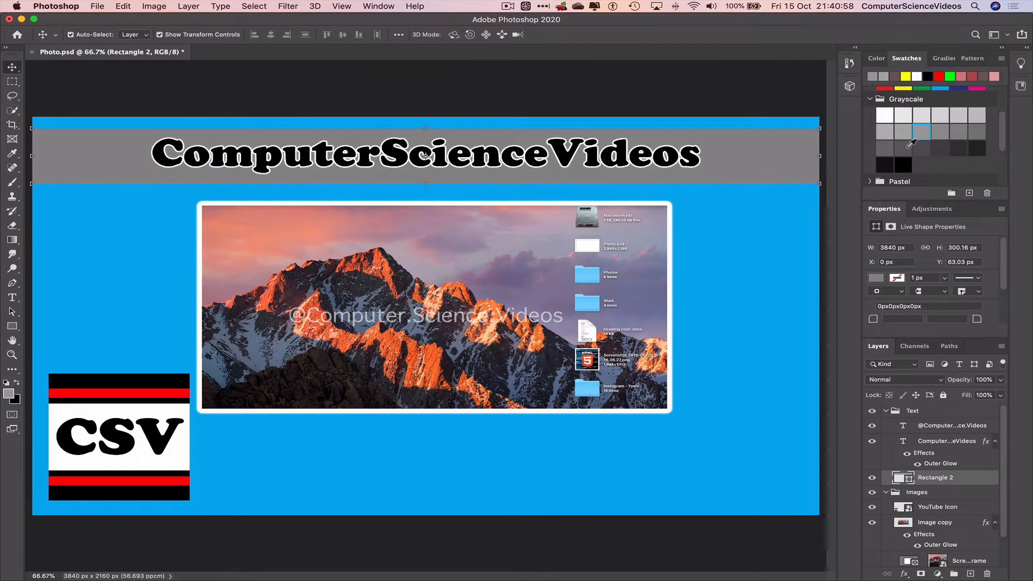
left_click(905, 148)
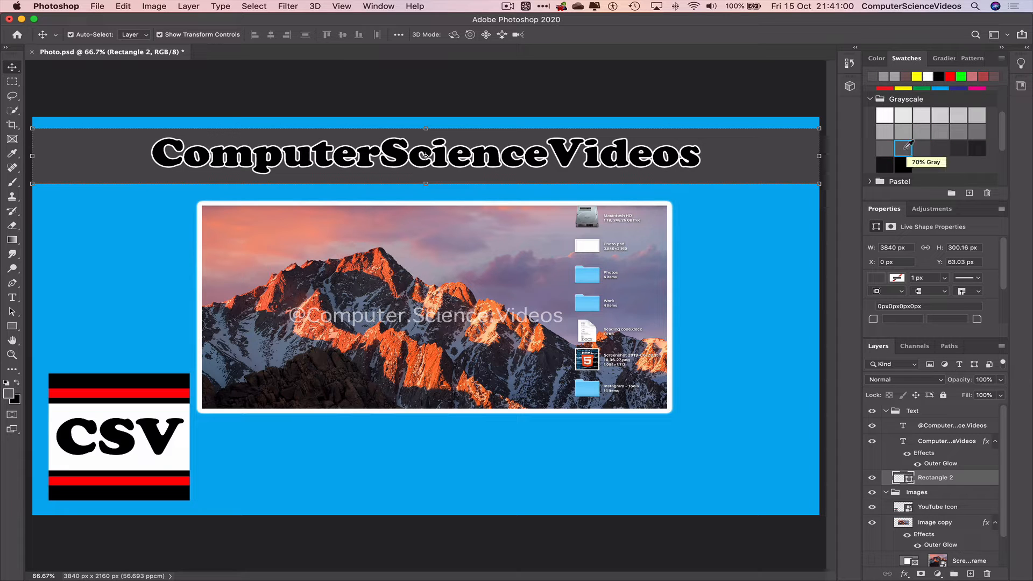
Go through the other swatch groups and recolour the title banner dark blue.
left_click(878, 105)
left_click(870, 99)
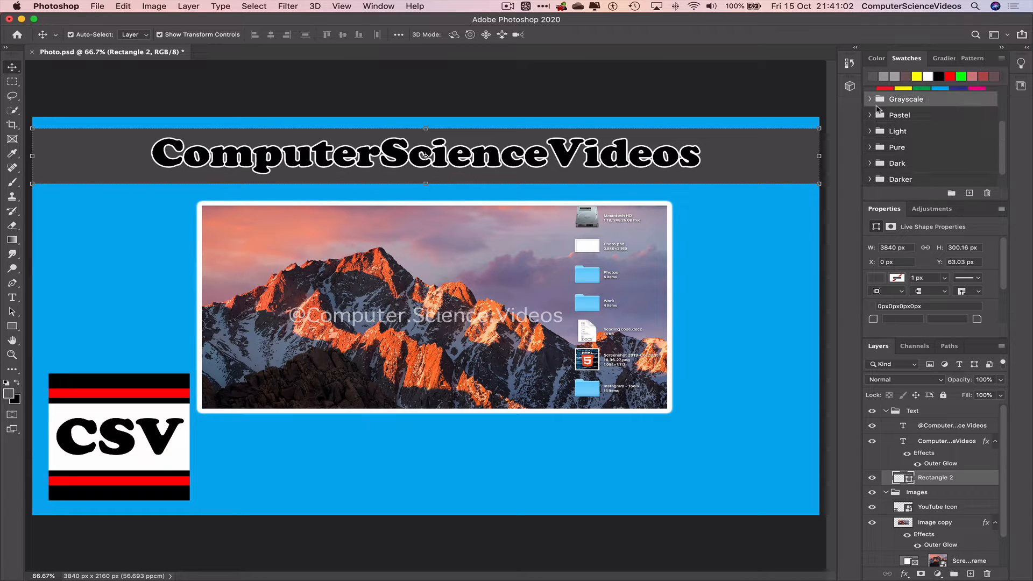
left_click(868, 116)
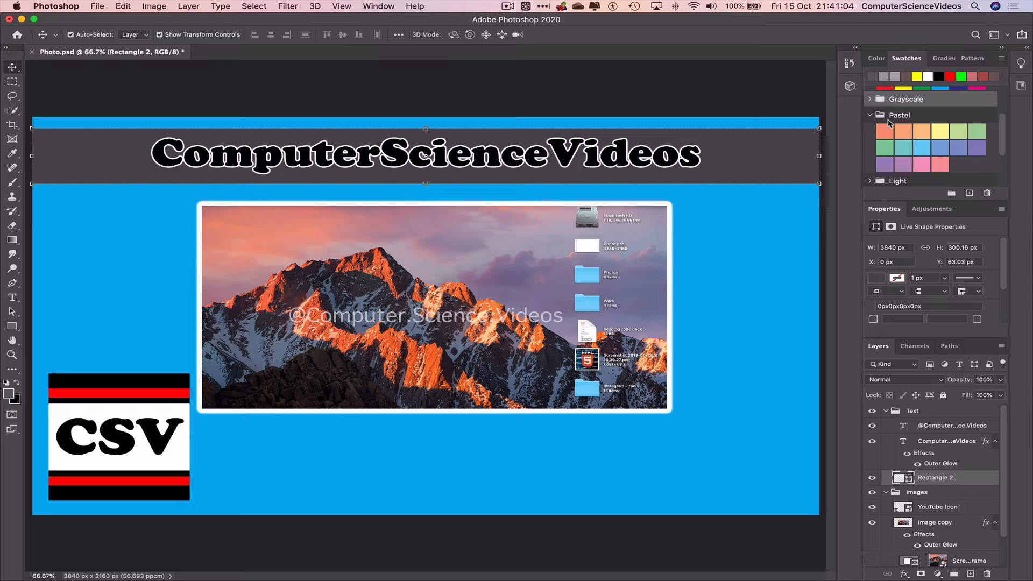
left_click(888, 145)
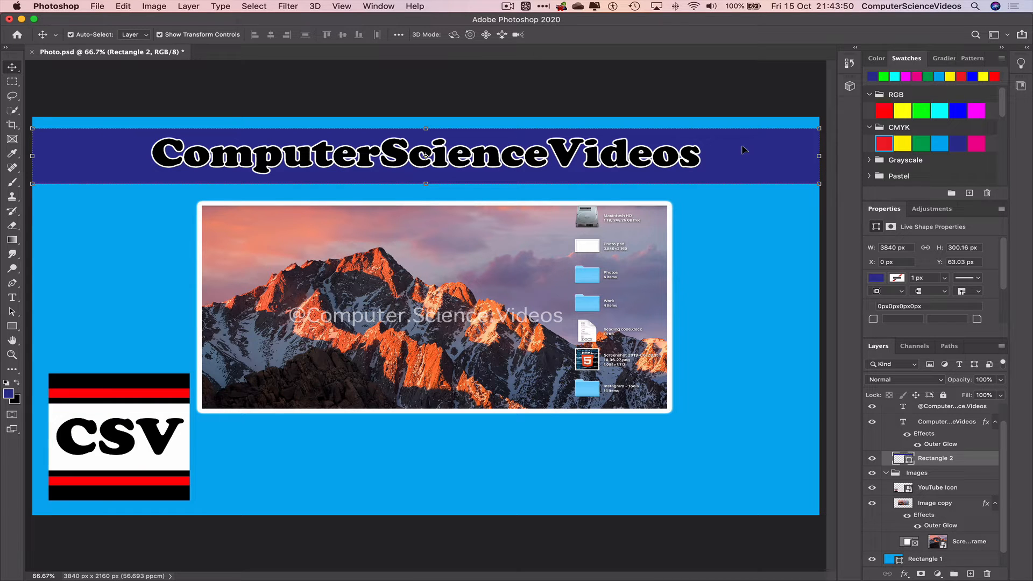
Move and enlarge the mountain image to fill the area below the banner, leaving a narrow blue margin around its white glow.
left_click(750, 248)
left_click_drag(556, 246, 696, 232)
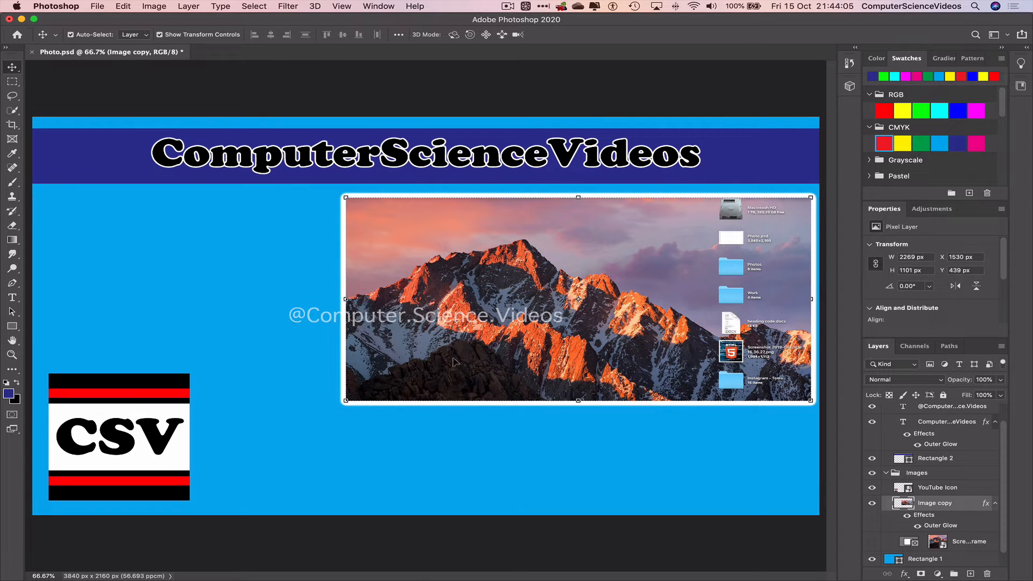
left_click_drag(346, 400, 42, 500)
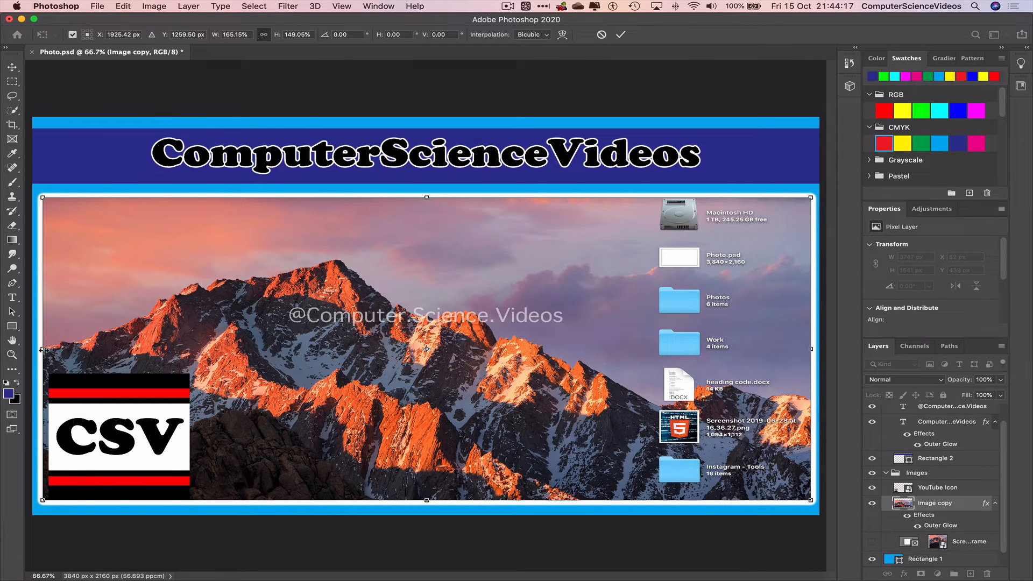
left_click_drag(43, 350, 40, 349)
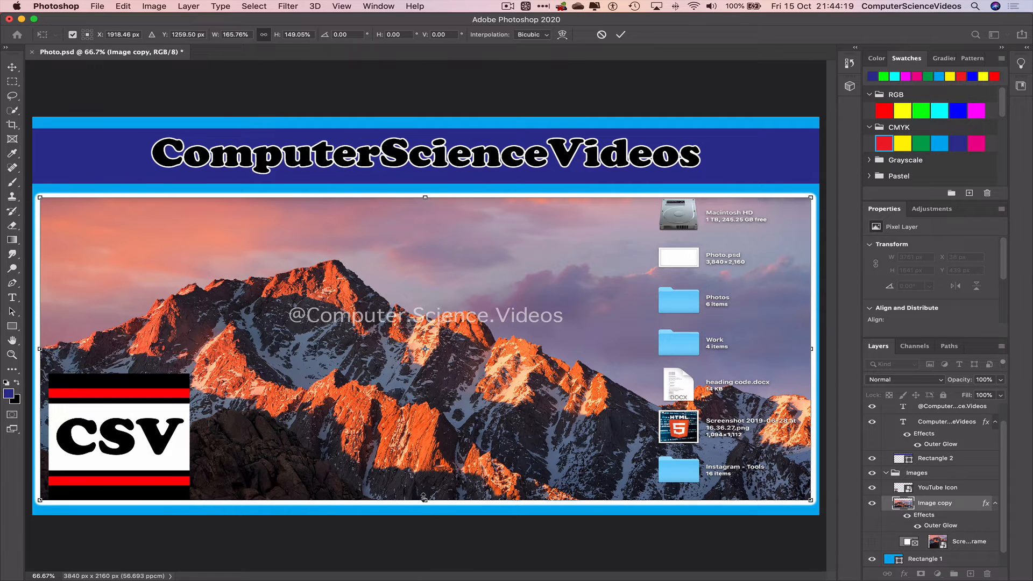
left_click_drag(425, 499, 424, 507)
mouse_move(424, 197)
left_mouse_down()
mouse_move(422, 175)
mouse_move(421, 192)
left_mouse_up()
left_click(12, 67)
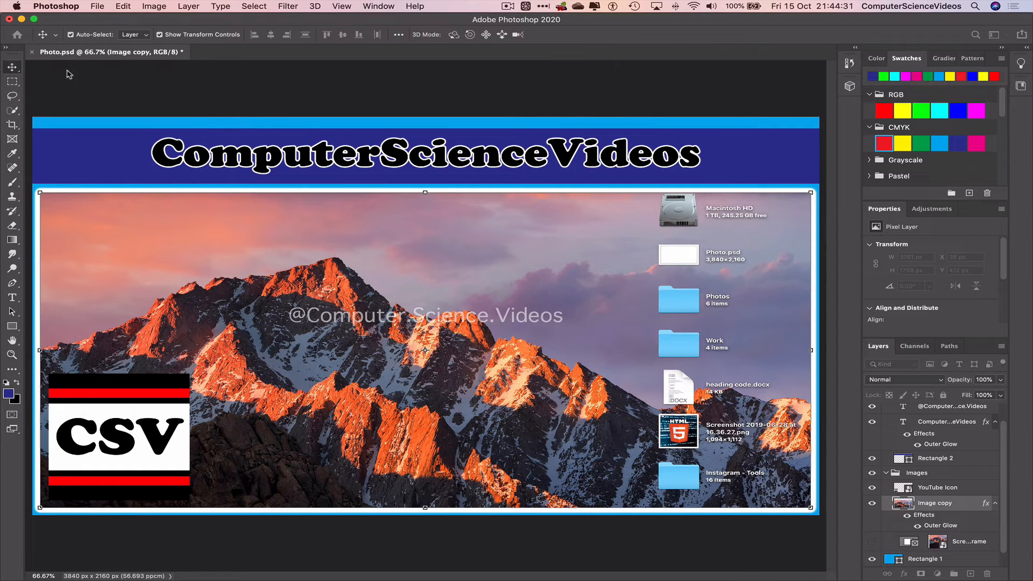
left_click(105, 66)
left_click(450, 323)
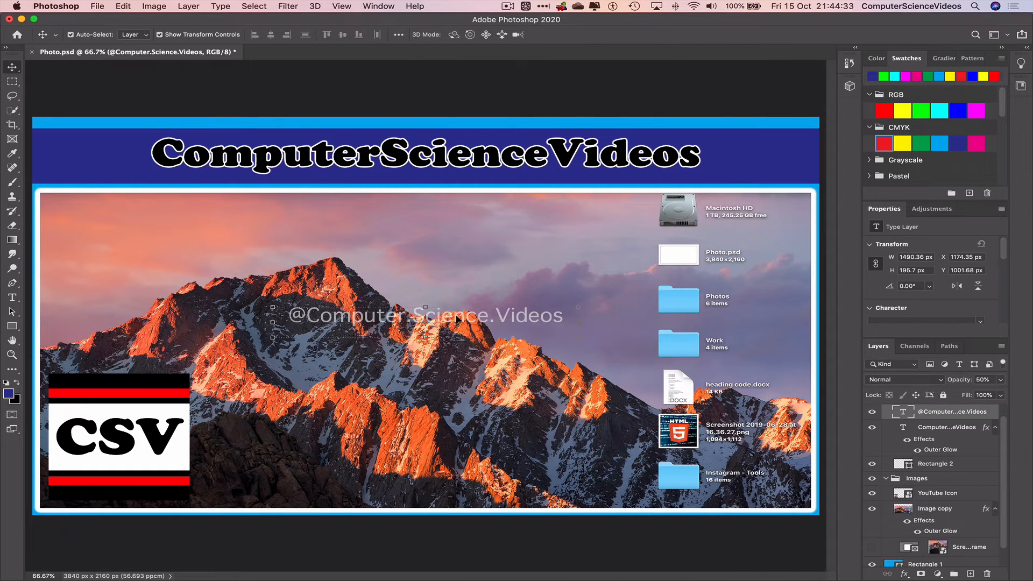
left_click_drag(457, 318, 459, 316)
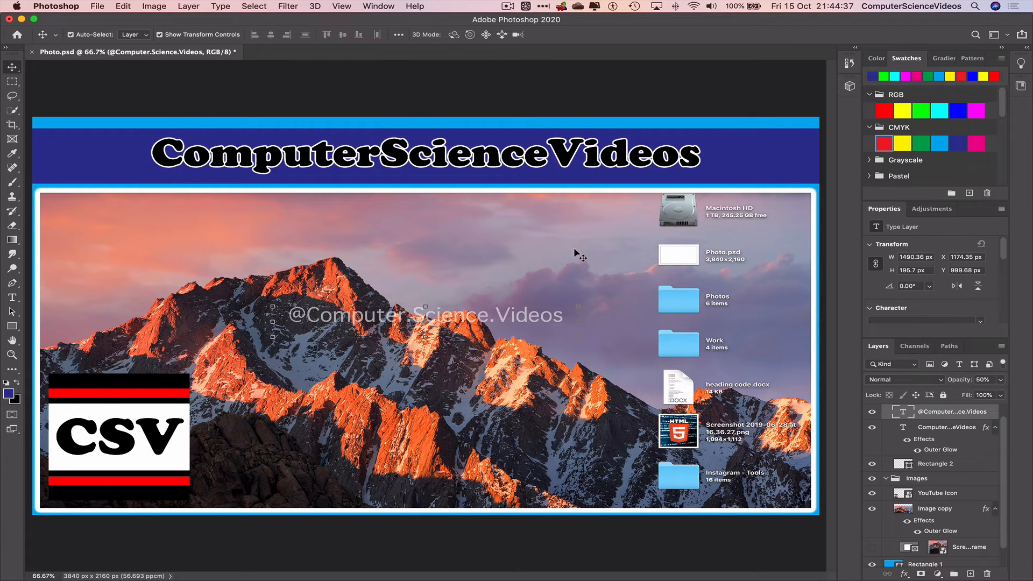
left_click(618, 76)
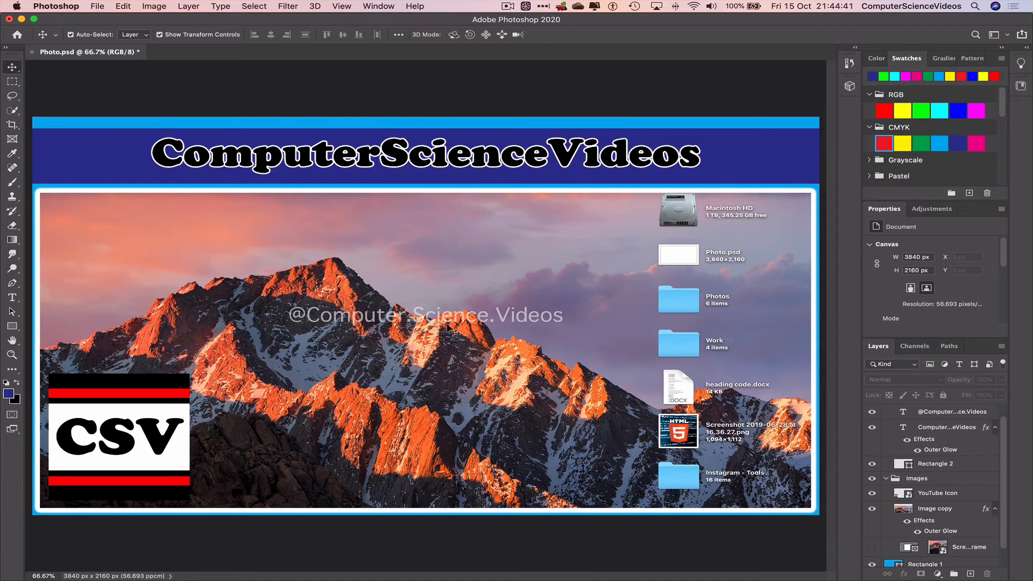
Add an Outer Glow in white (ffffff) to the CSV logo's layer.
left_click(136, 385)
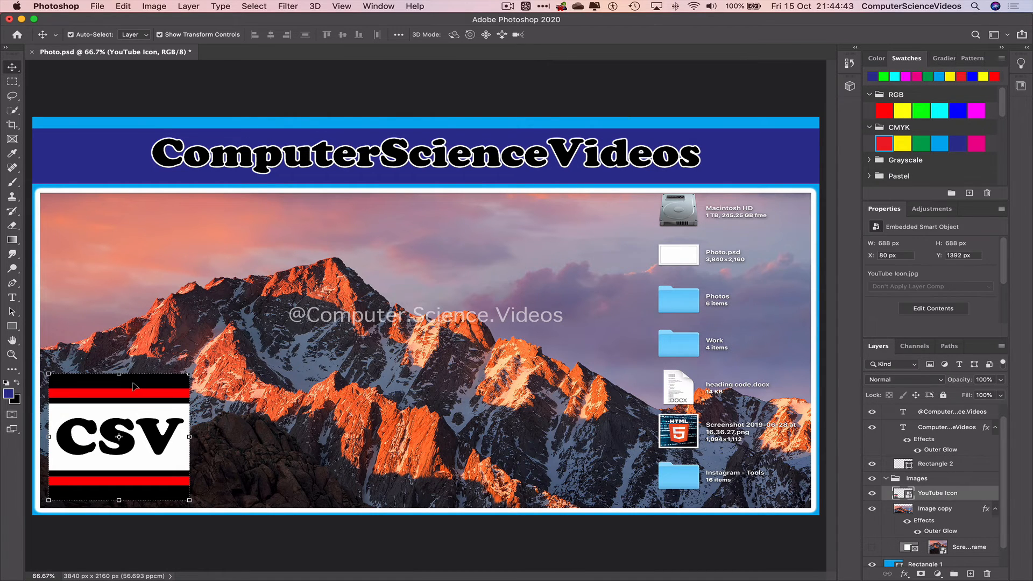
right_click(943, 495)
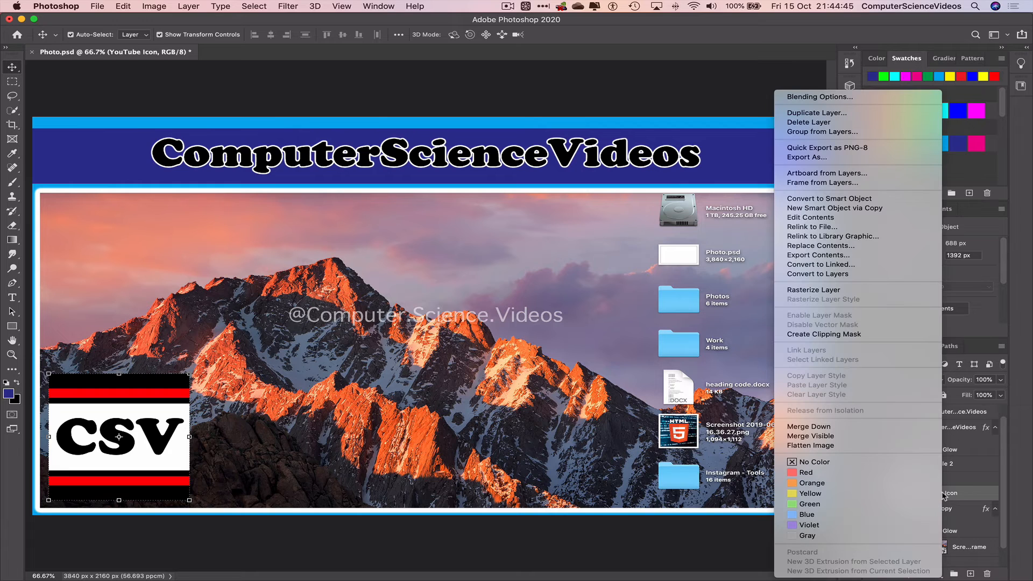
left_click(838, 97)
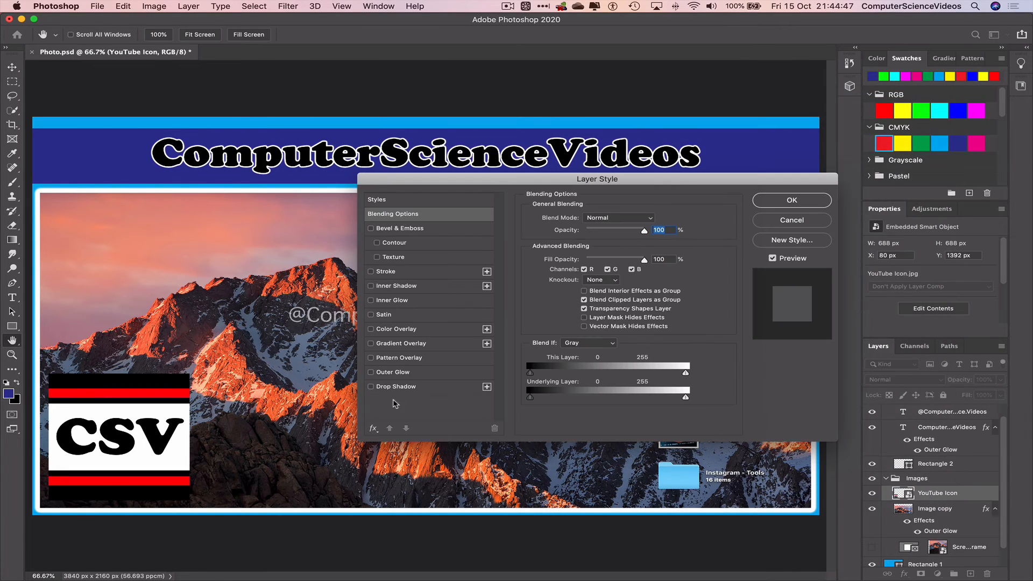
left_click(398, 372)
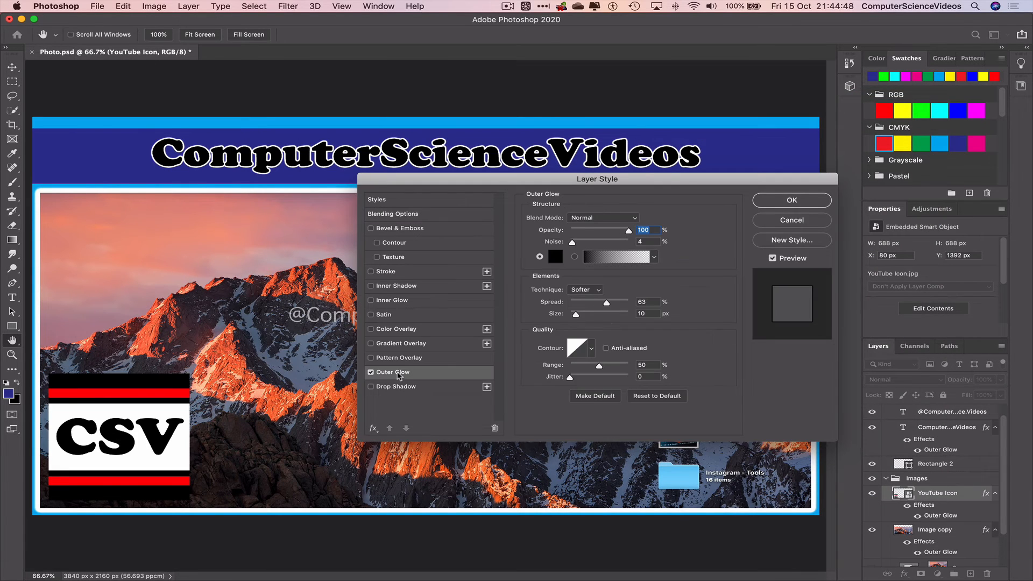
left_click(557, 263)
left_click_drag(458, 281, 383, 189)
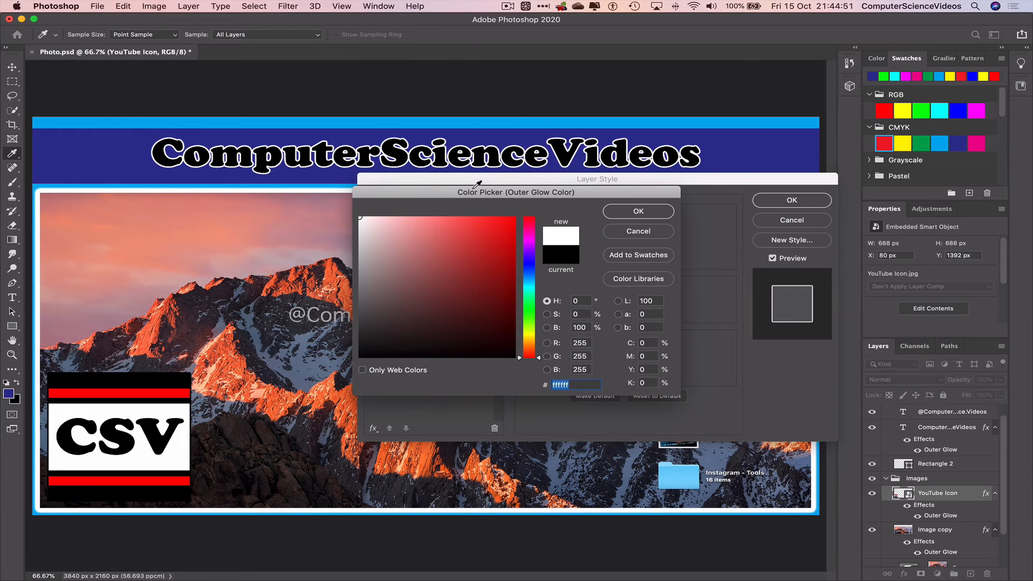
left_click(623, 210)
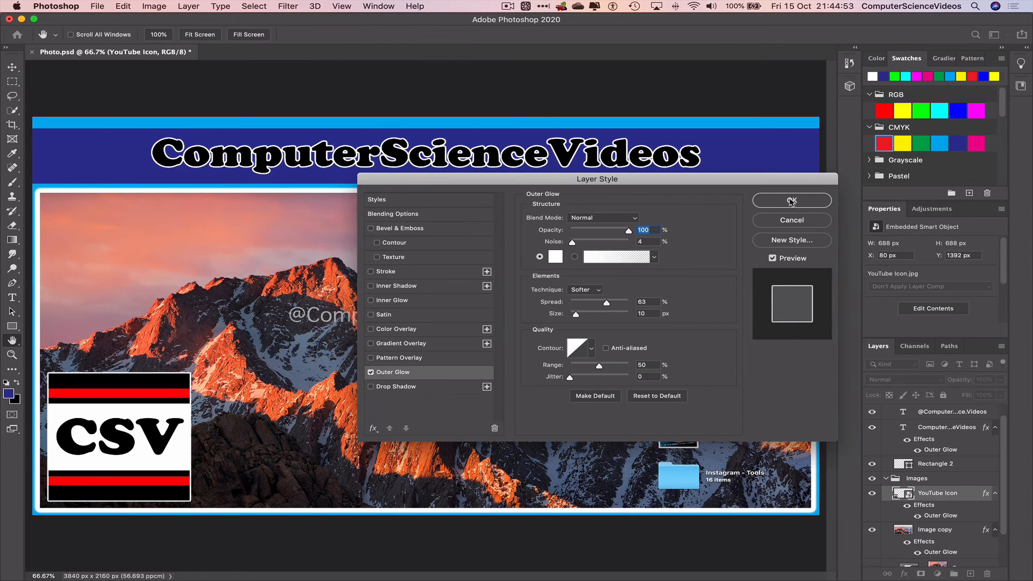
left_click(791, 201)
left_click(715, 95)
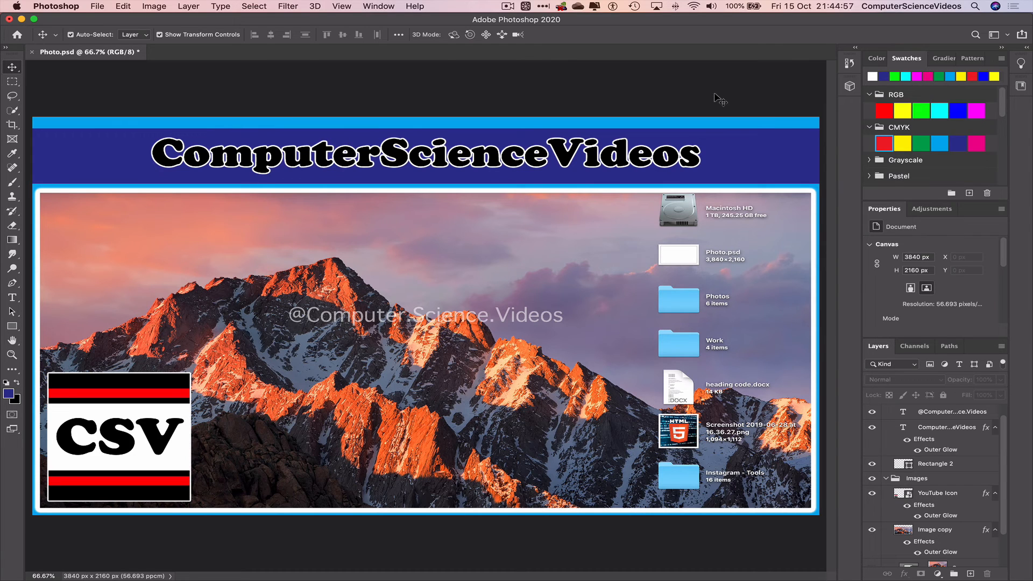
Save the changes to Photo.psd.
key("super+s")
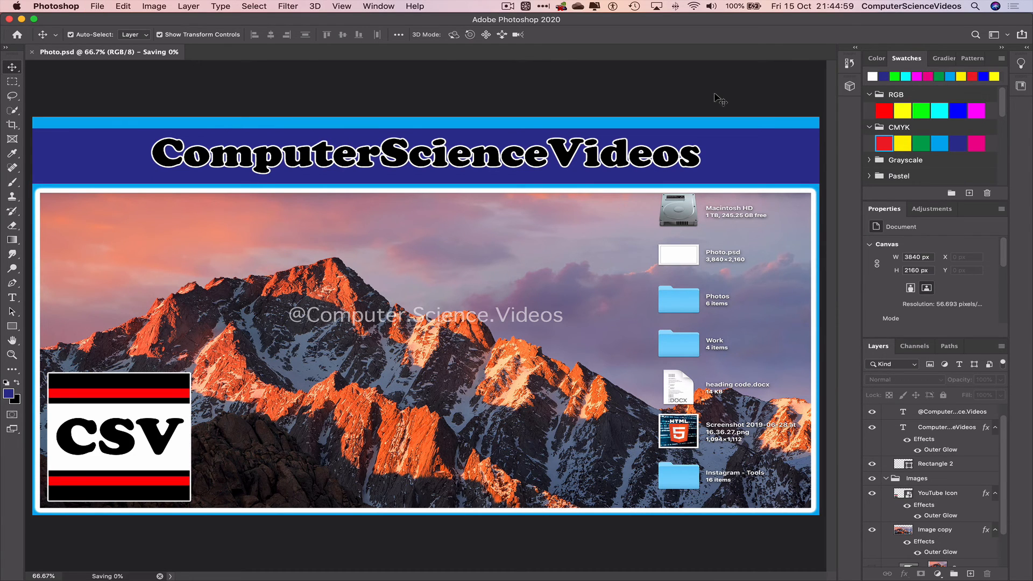
left_click(59, 6)
left_click(81, 113)
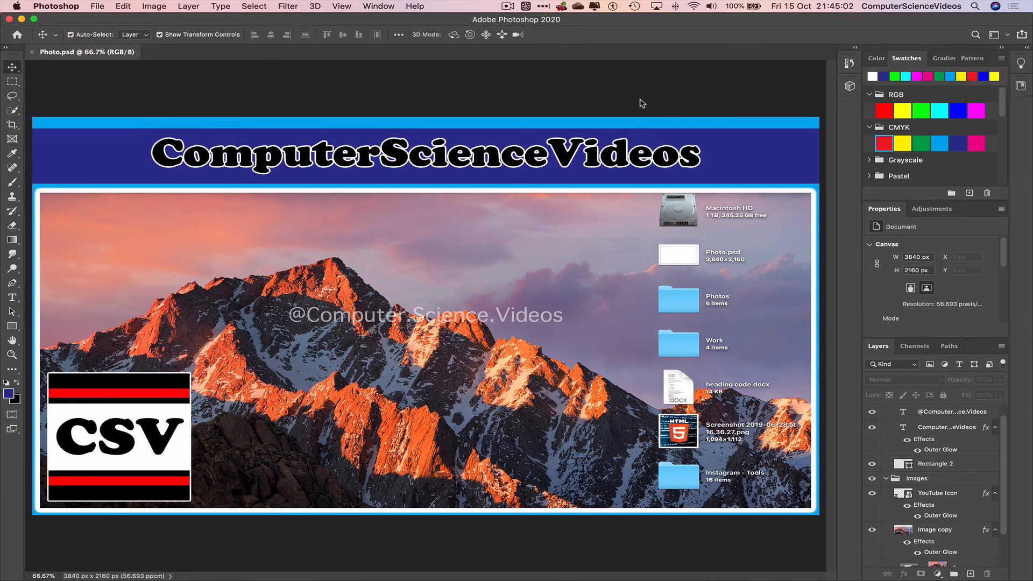